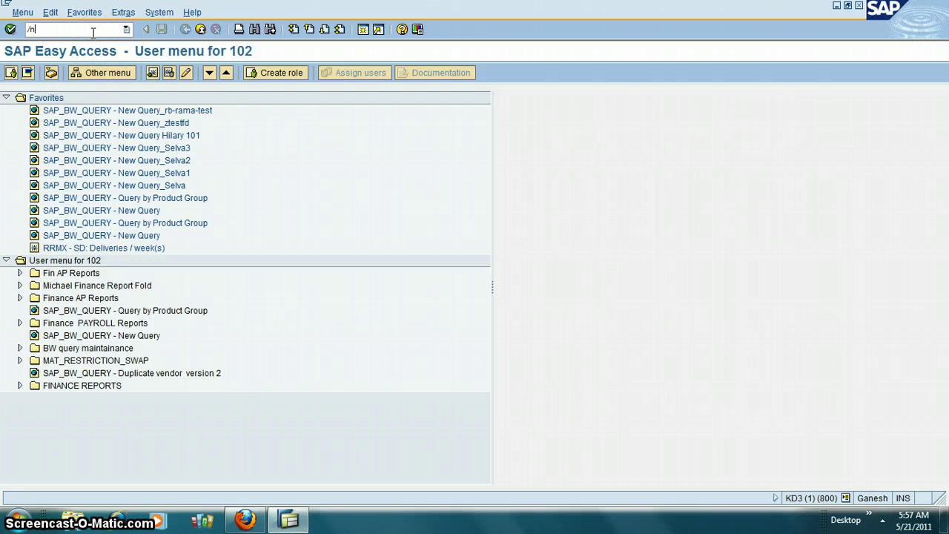
# Step: Enter the /nrsa1 transaction code in the SAP Easy Access command field
pyautogui.write('1')
# Step: Launch RSA1 and collapse, then re-expand, InfoArea - VP Demo
pyautogui.press('Return')
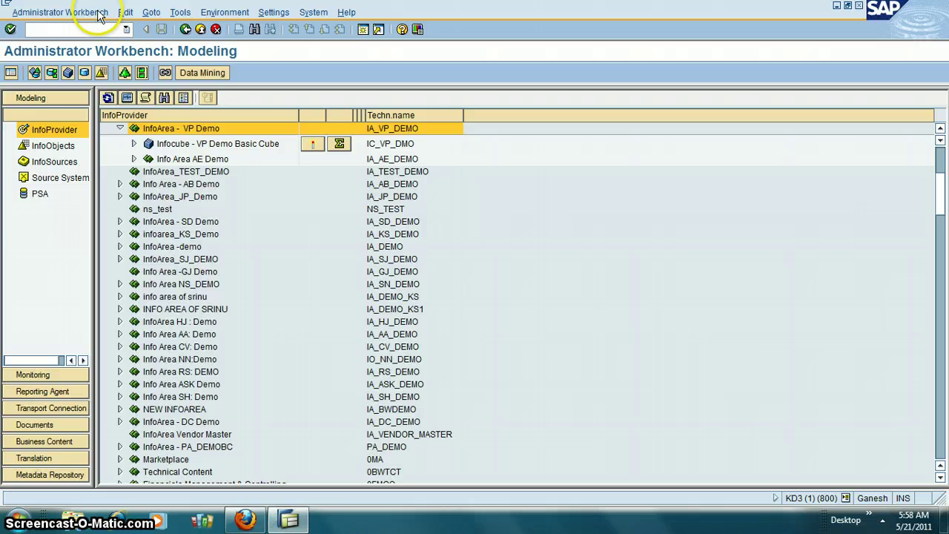
pyautogui.click(120, 129)
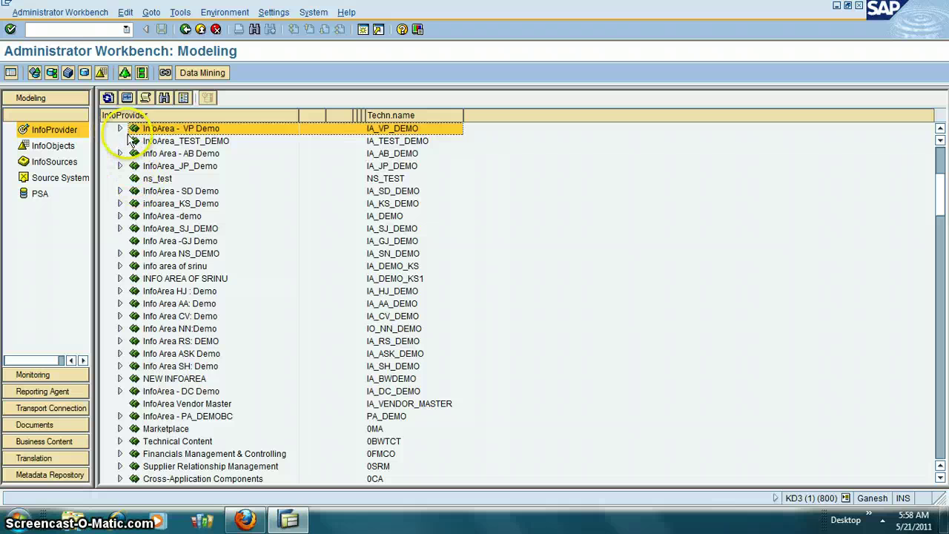
pyautogui.click(120, 129)
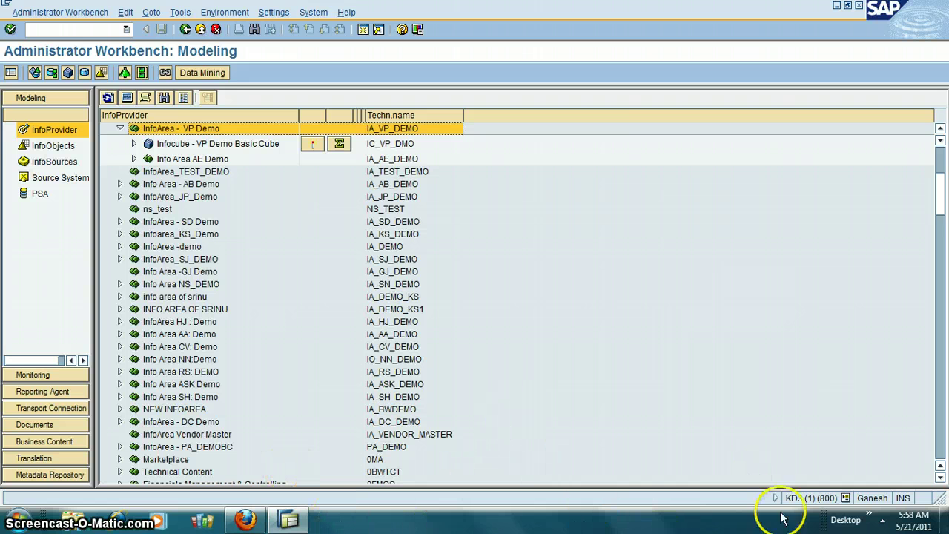
# Step: Select InfoArea Vendor Master and page down the tree to ZZ Sales Info Area
pyautogui.click(215, 436)
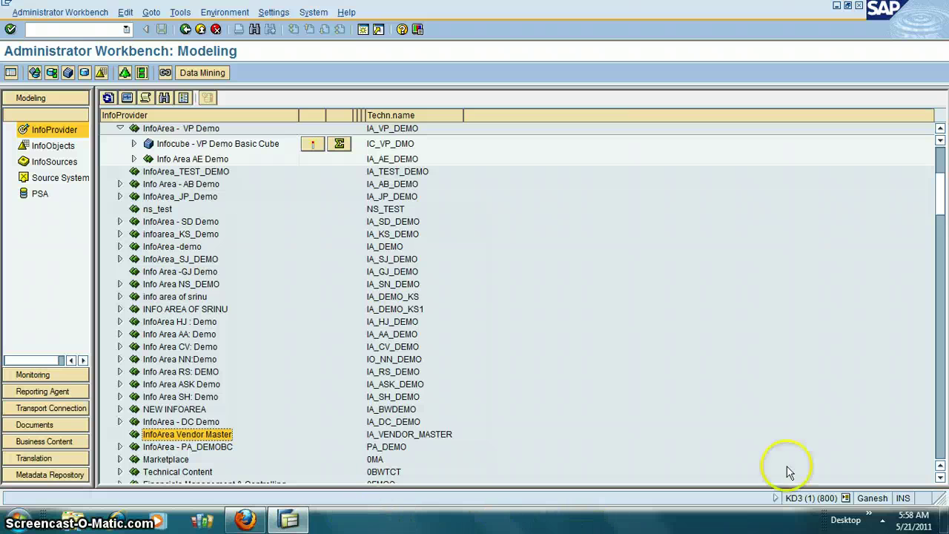
pyautogui.click(940, 389)
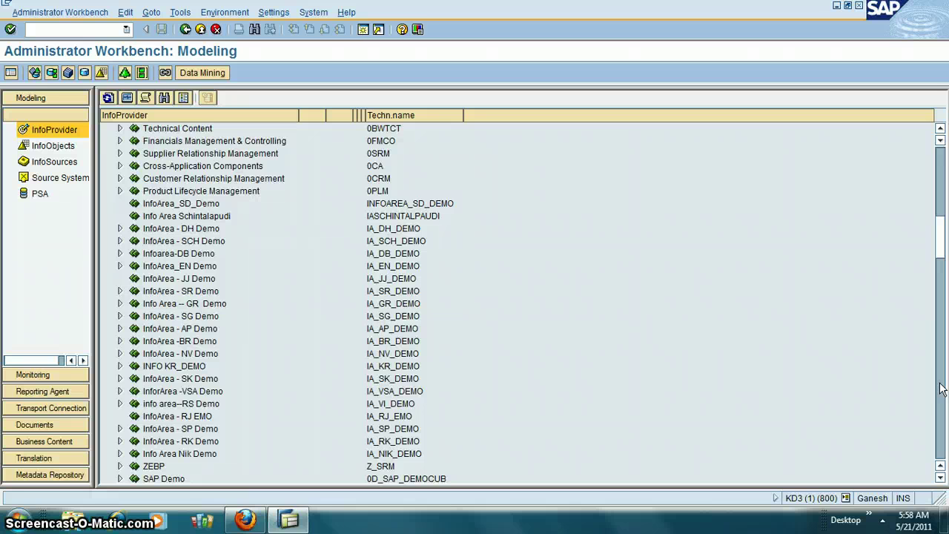
pyautogui.click(939, 445)
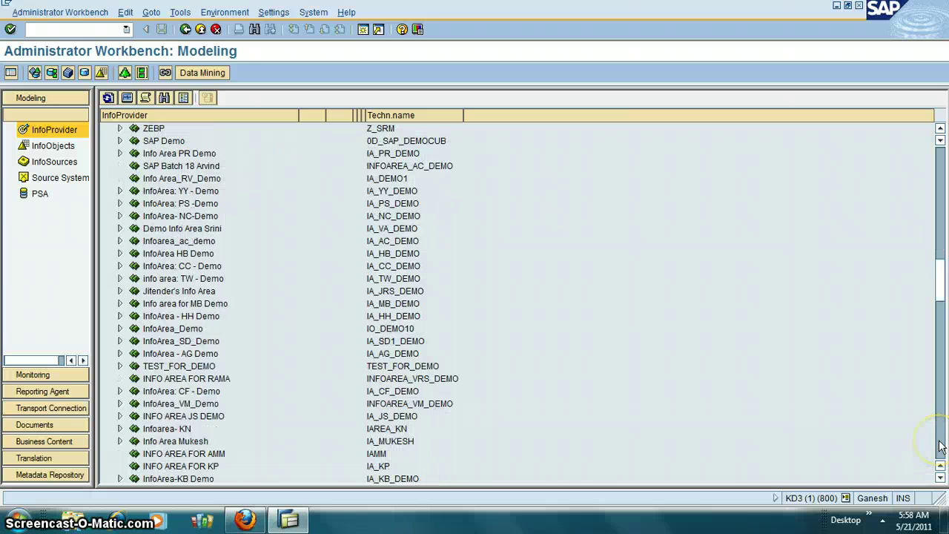
pyautogui.click(940, 444)
pyautogui.click(941, 445)
pyautogui.click(940, 445)
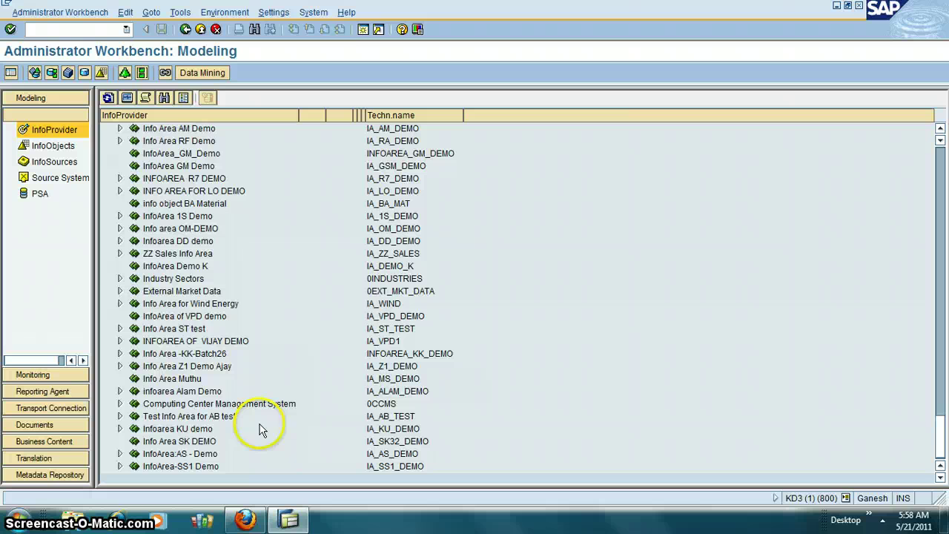
# Step: Expand ZZ Sales Info Area and bring up the context menu of Info Cube ZZ - Sales
pyautogui.click(120, 254)
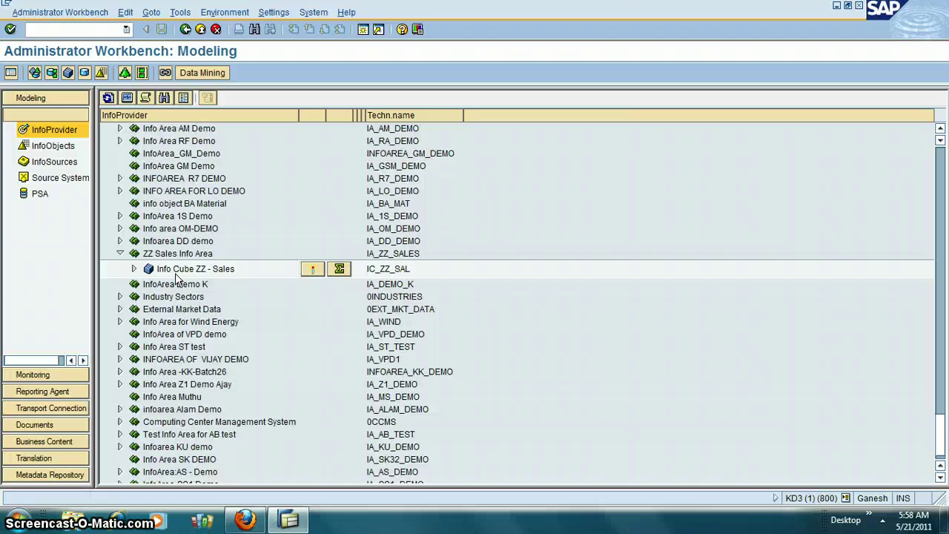
pyautogui.click(176, 275)
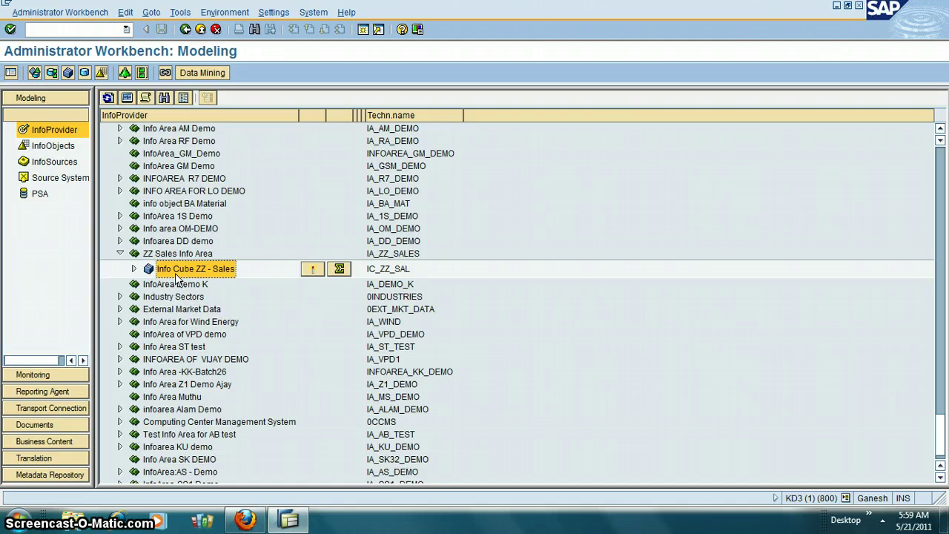
pyautogui.rightClick(176, 276)
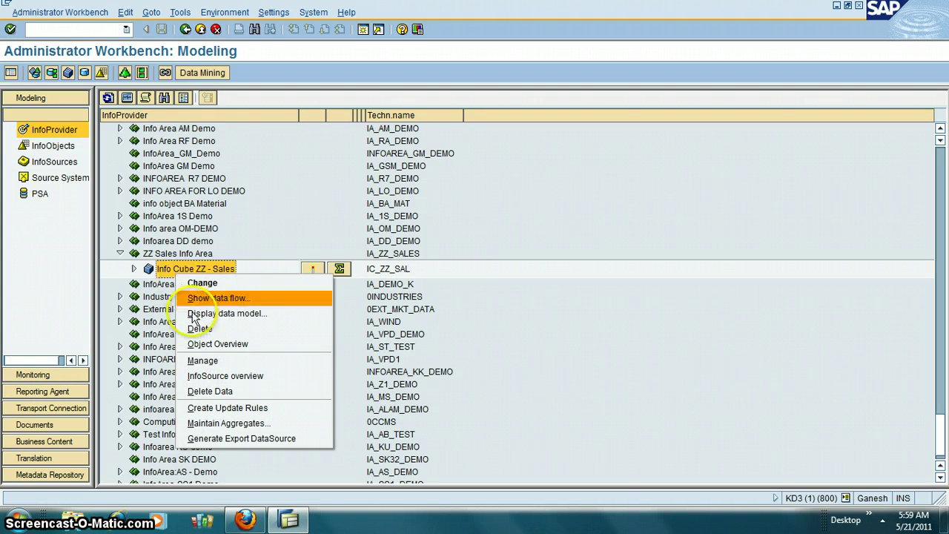
# Step: Show the InfoSource overview for Info Cube ZZ - Sales, then cancel it
pyautogui.click(215, 380)
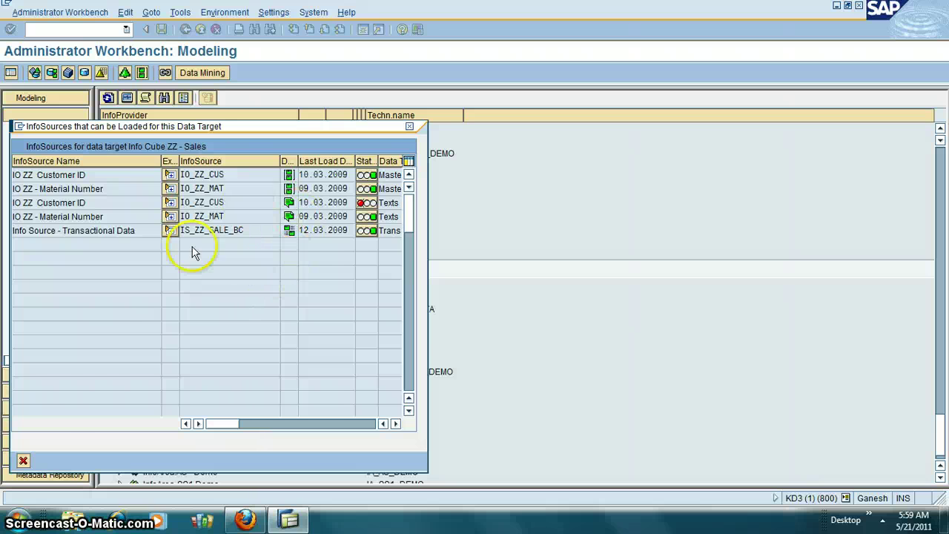
pyautogui.click(23, 460)
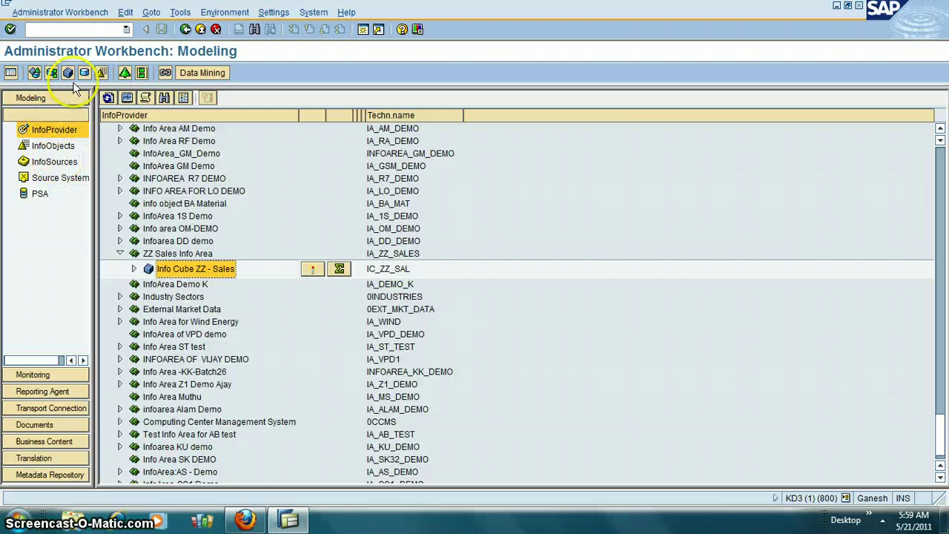
# Step: On Edit InfoObjects, search 0CO* and pick characteristic 0COMP_CODE (Company code)
pyautogui.click(101, 72)
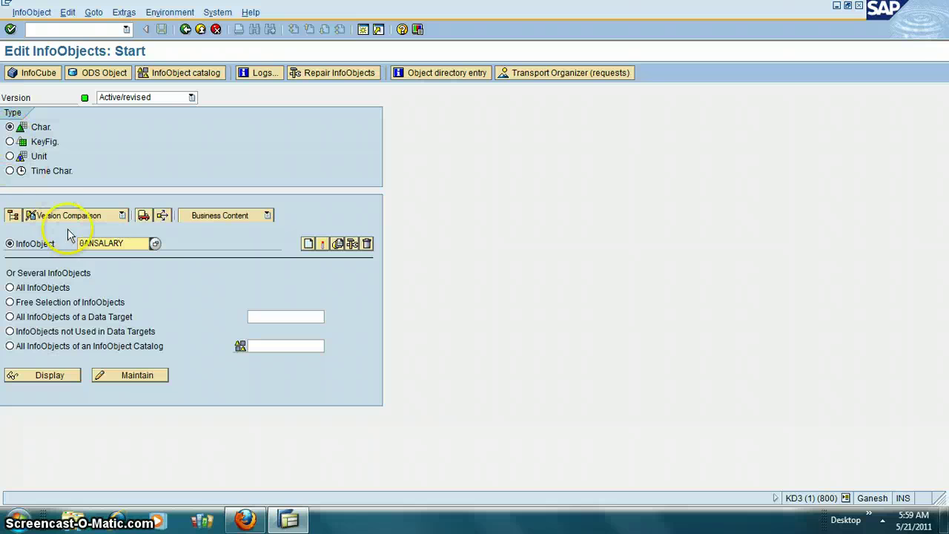
pyautogui.click(131, 243)
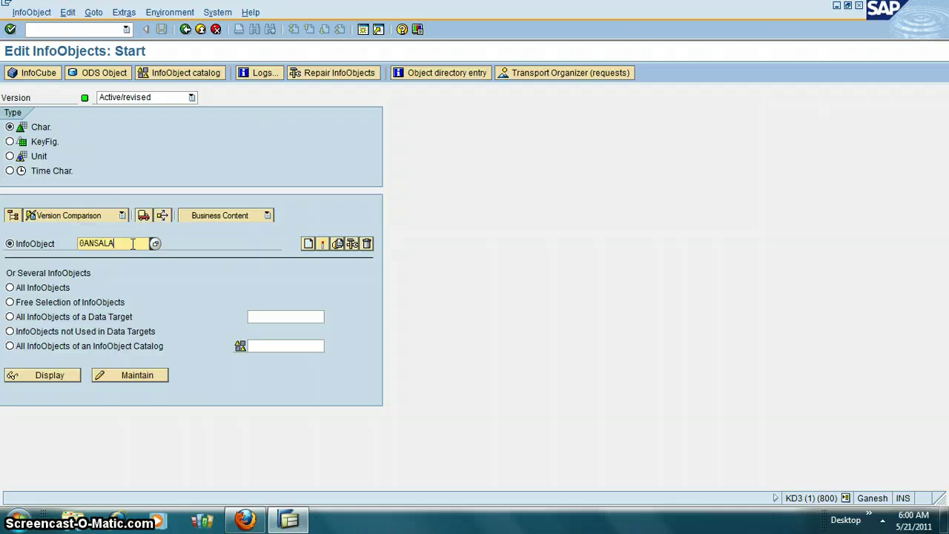
pyautogui.press('BackSpace')
pyautogui.press('BackSpace')
pyautogui.press('BackSpace')
pyautogui.press('BackSpace')
pyautogui.press('BackSpace')
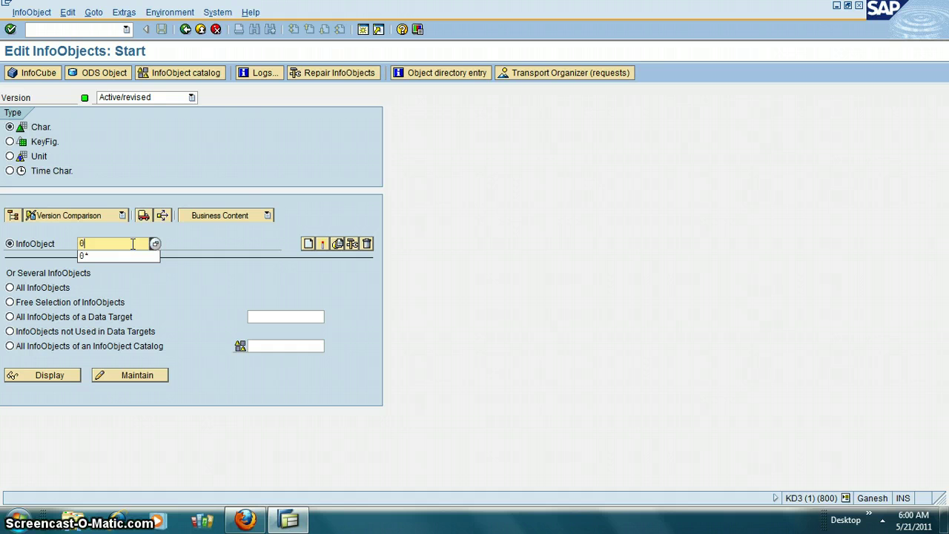
pyautogui.write('C')
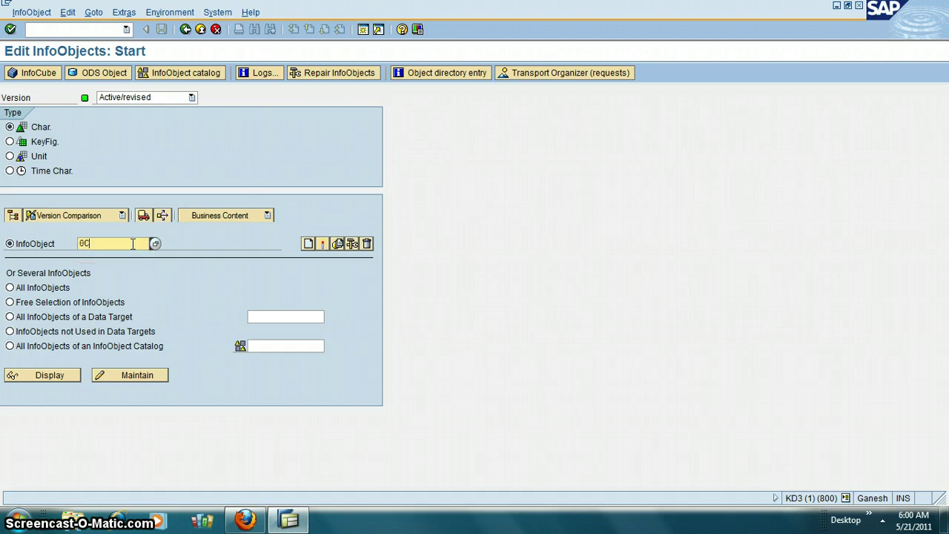
pyautogui.write('O*')
pyautogui.click(154, 244)
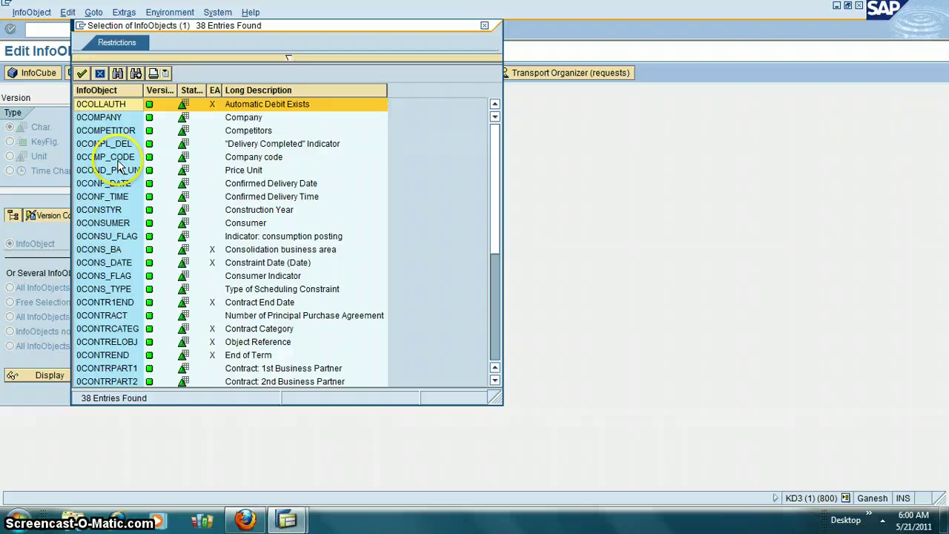
pyautogui.doubleClick(118, 157)
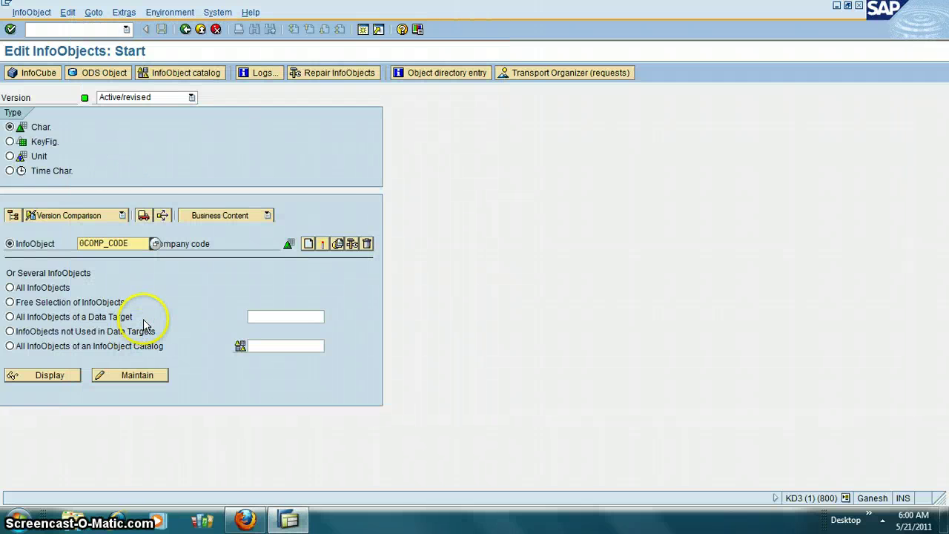
# Step: Display 0COMP_CODE and view its Business Explorer and Master data/texts tabs
pyautogui.click(61, 375)
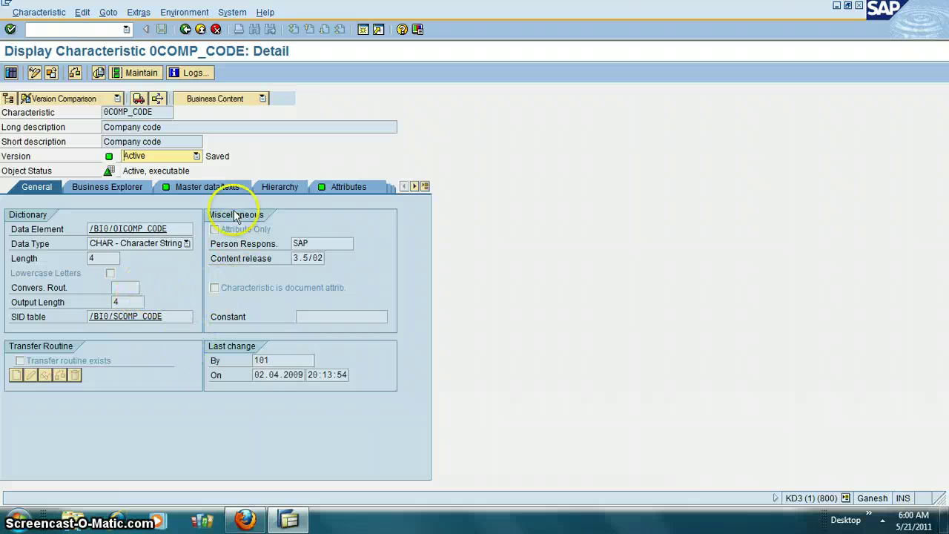
pyautogui.click(101, 187)
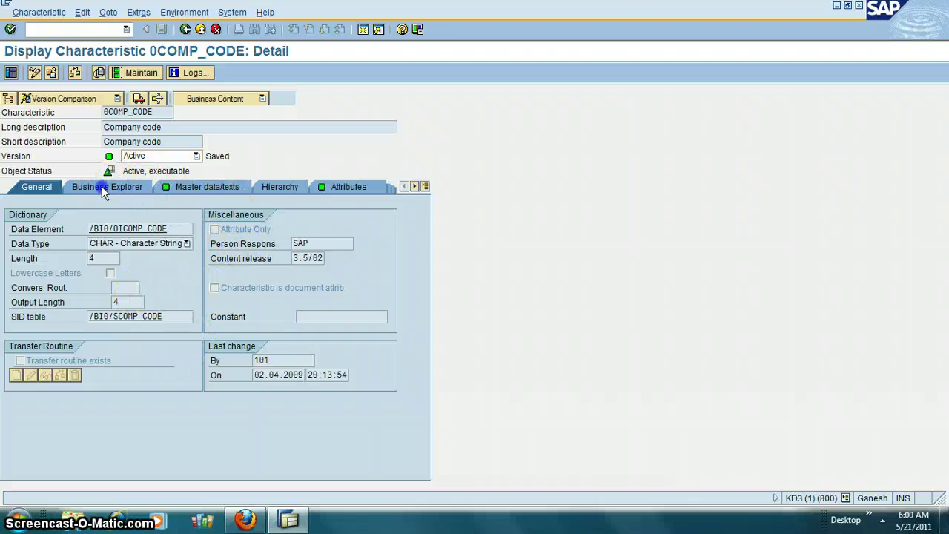
pyautogui.click(199, 190)
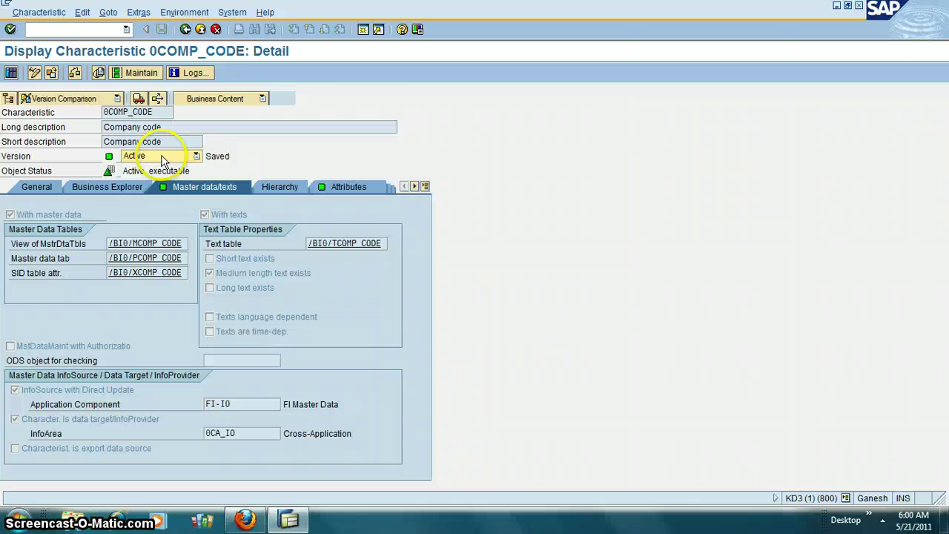
# Step: Go back, switch to key figures, search 0* and pick 0ALP_AMOUNT
pyautogui.click(185, 30)
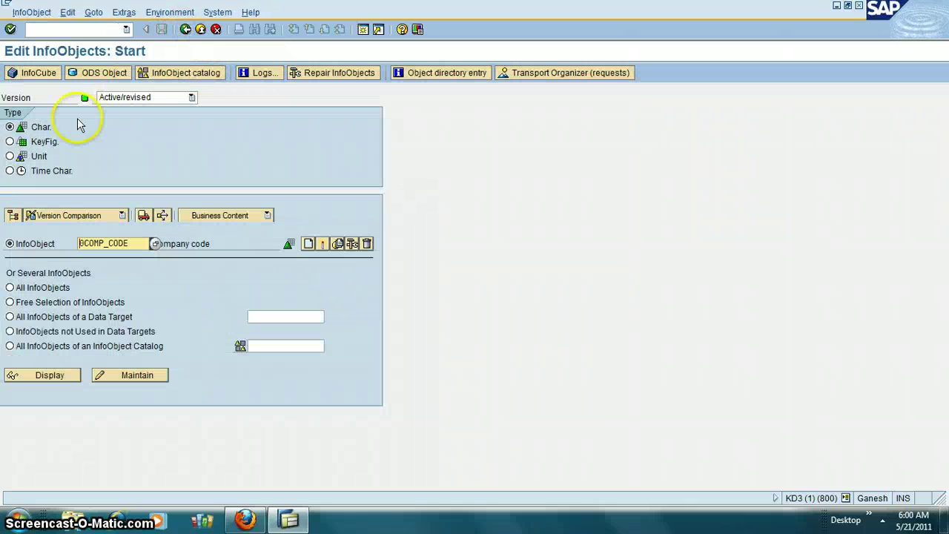
pyautogui.click(19, 145)
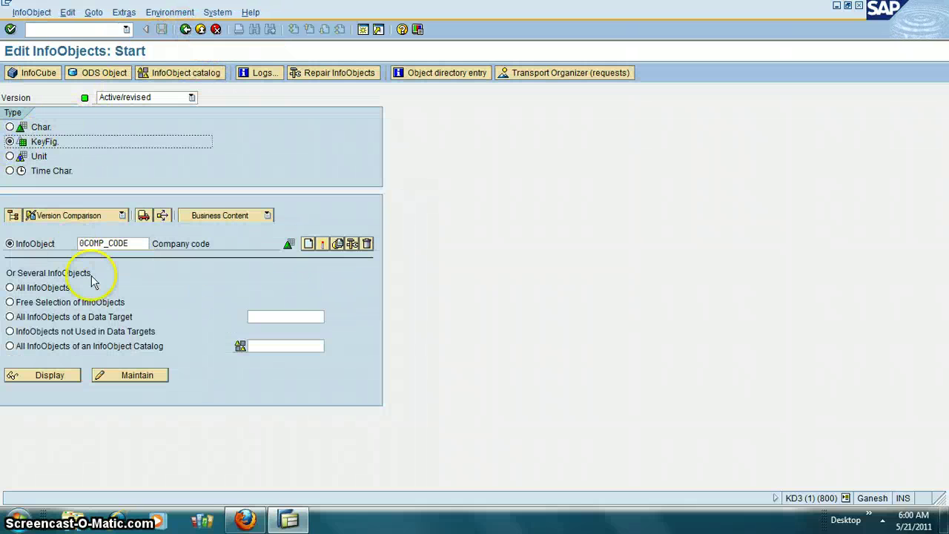
pyautogui.click(135, 245)
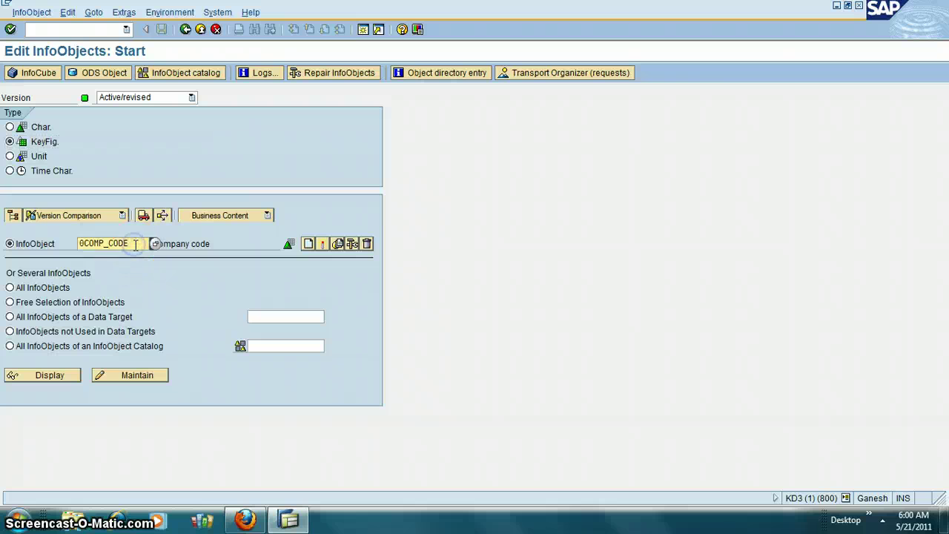
pyautogui.press('BackSpace')
pyautogui.press('BackSpace')
pyautogui.press('BackSpace')
pyautogui.press('BackSpace')
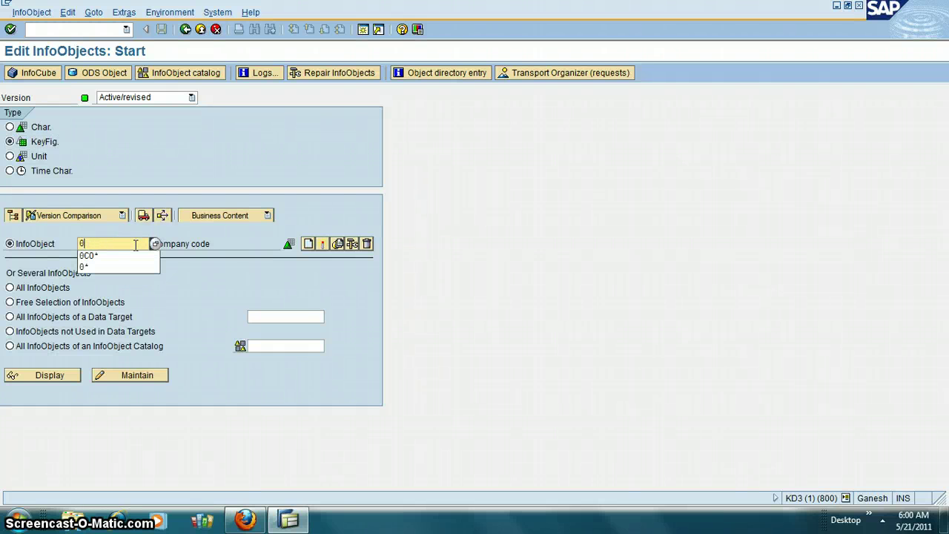
pyautogui.write('*')
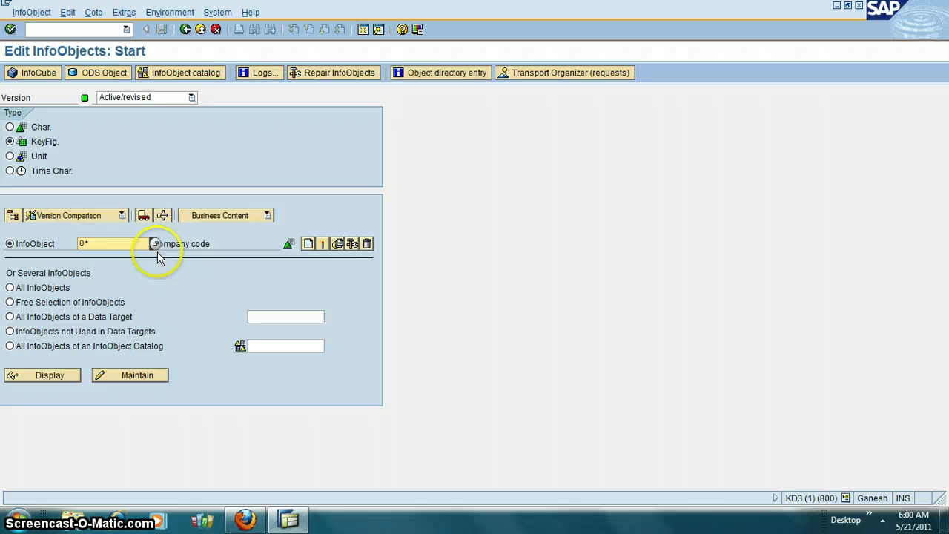
pyautogui.click(153, 244)
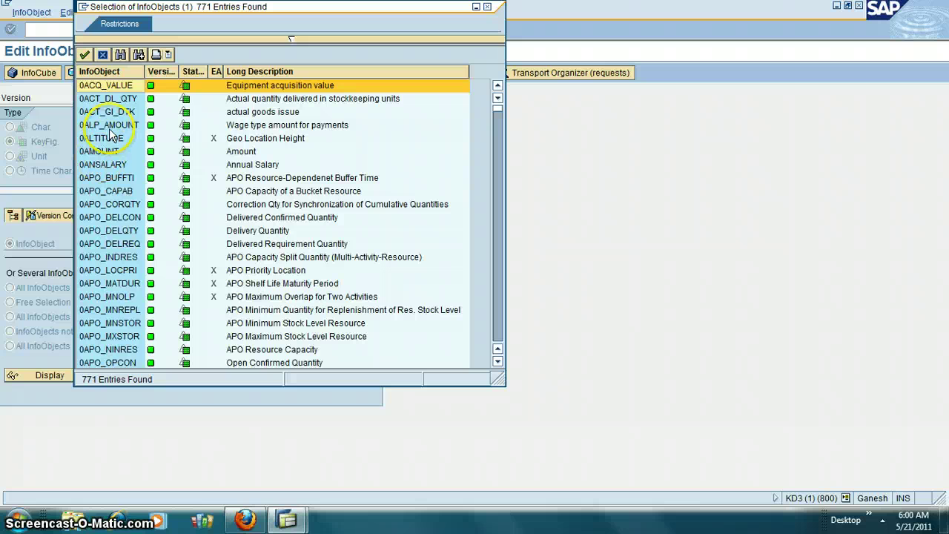
pyautogui.click(111, 126)
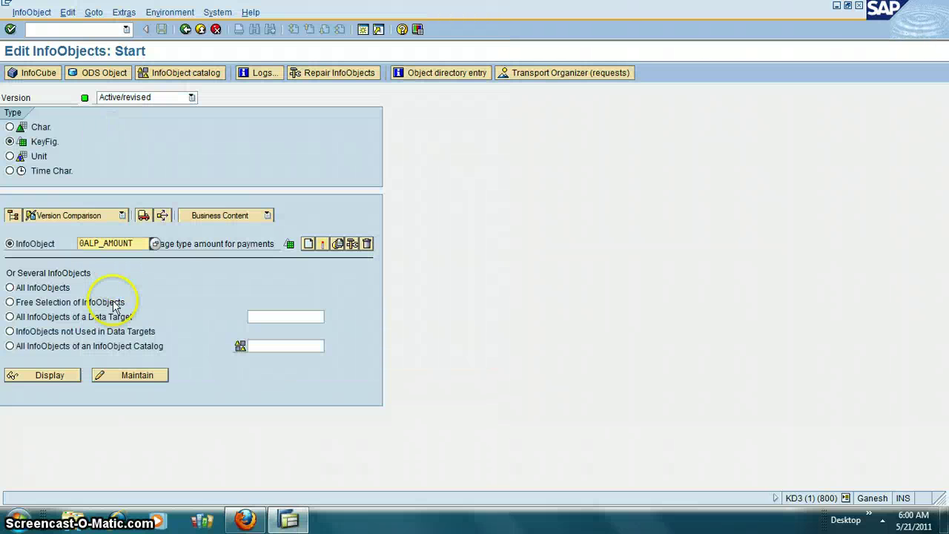
# Step: Display 0ALP_AMOUNT and view its Aggregation and Additional Properties tabs
pyautogui.click(74, 374)
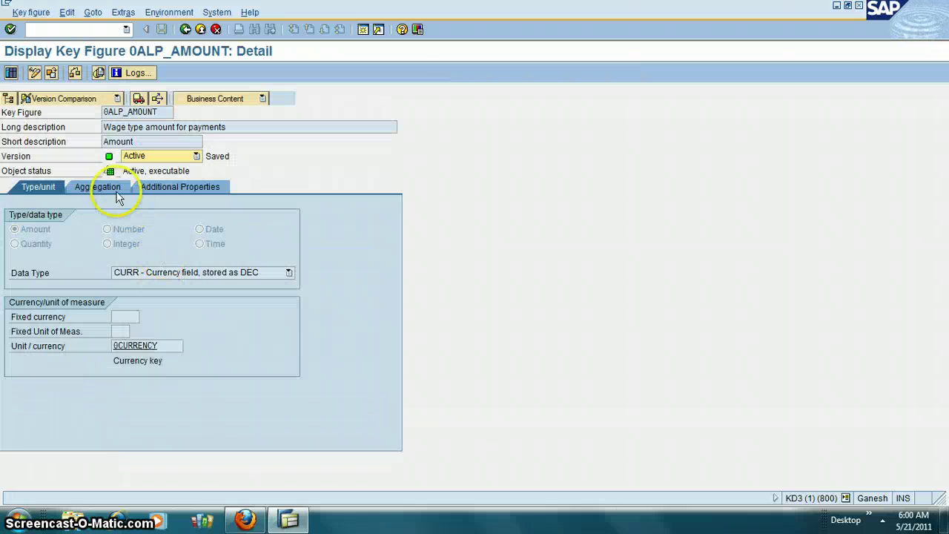
pyautogui.click(107, 187)
pyautogui.click(167, 190)
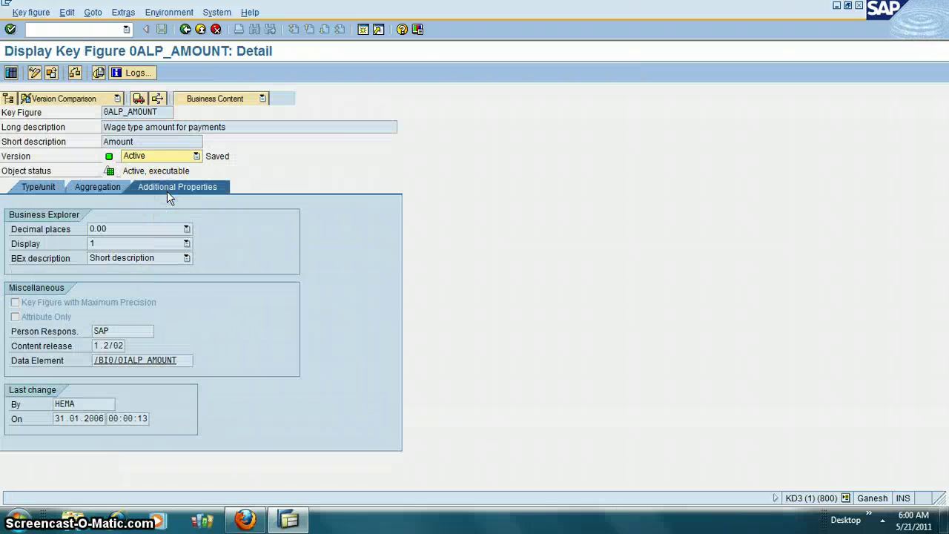